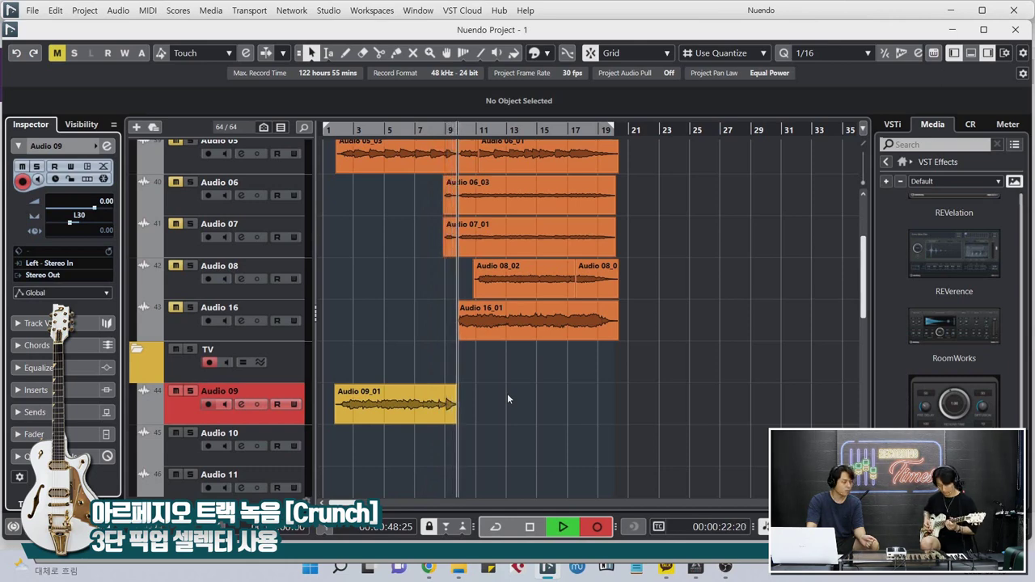
- Record a crunch backing guitar take on the Audio 10 track from the start of the project
scroll(619, 366, up, 2)
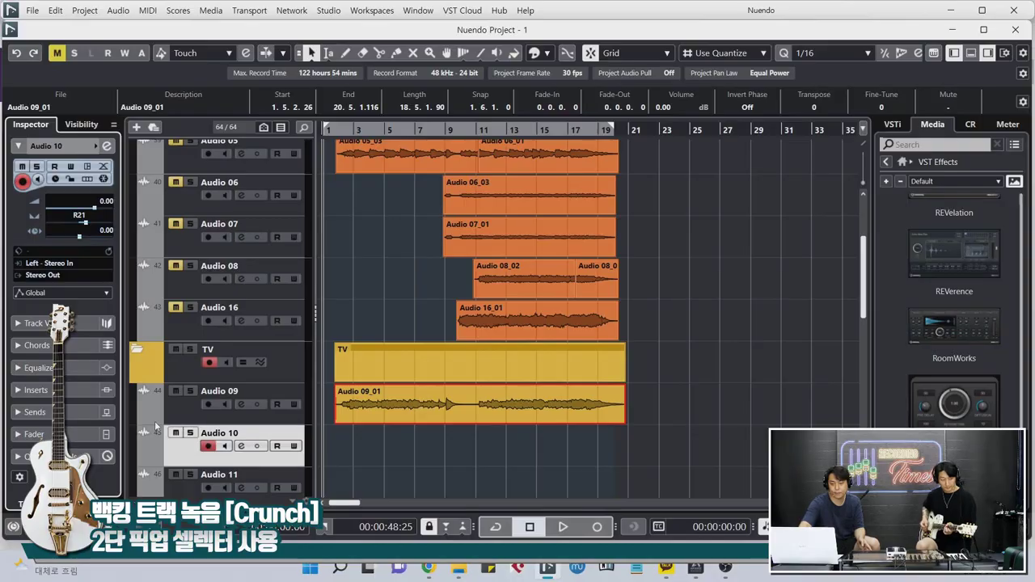
key(KP_Multiply)
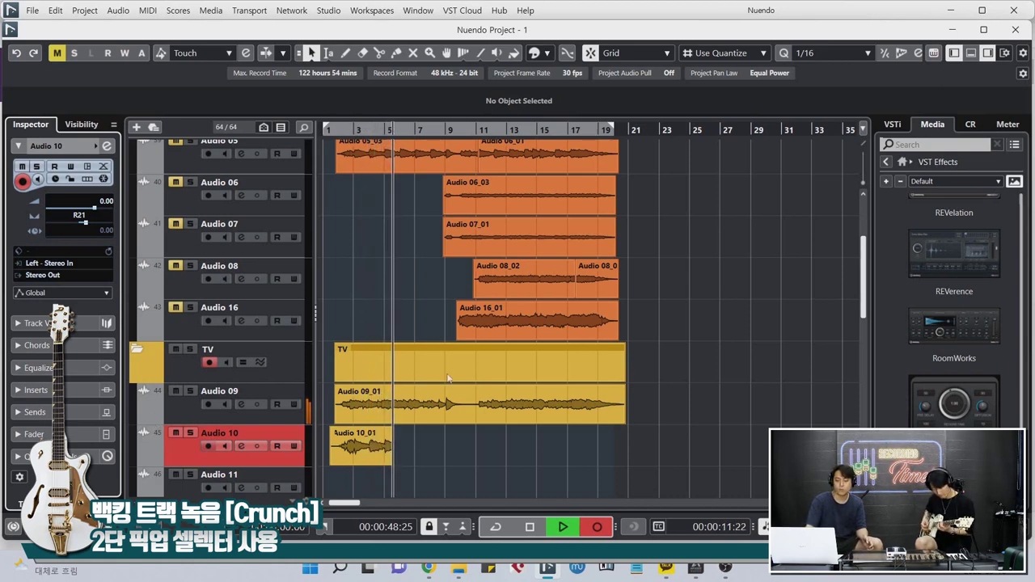
scroll(679, 377, up, 2)
scroll(679, 377, down, 2)
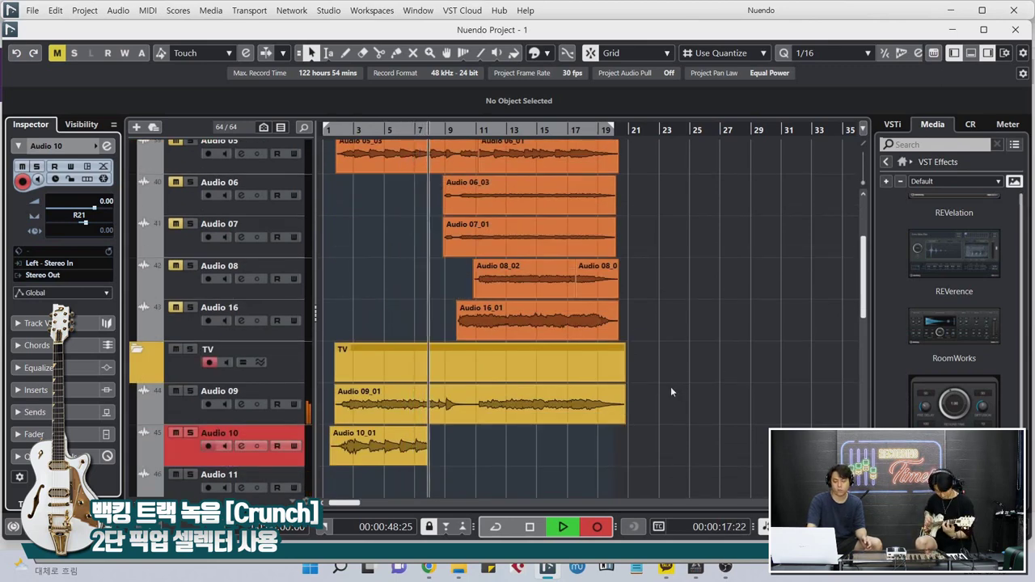
scroll(670, 385, up, 2)
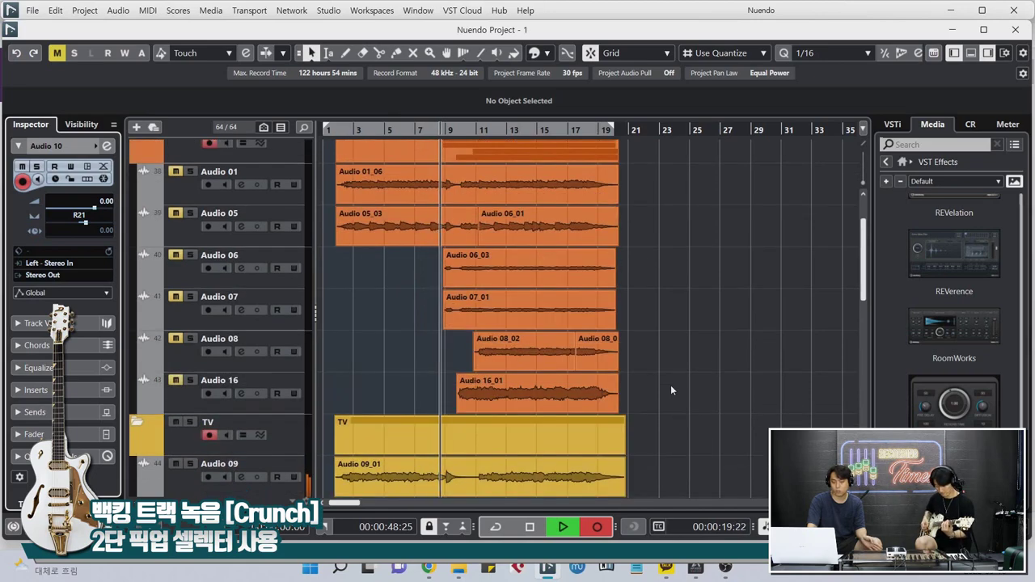
scroll(671, 385, down, 2)
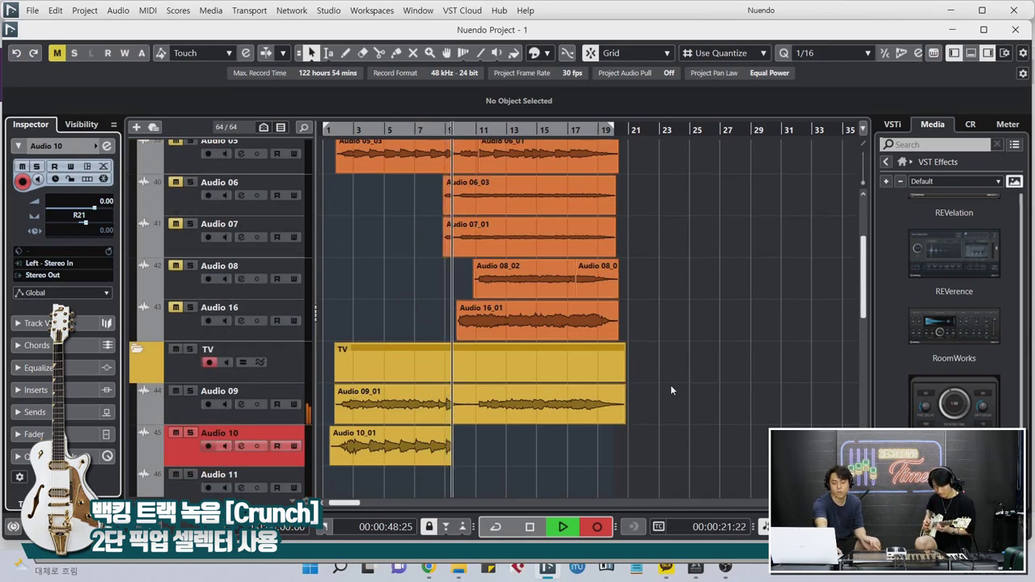
key(shift+g)
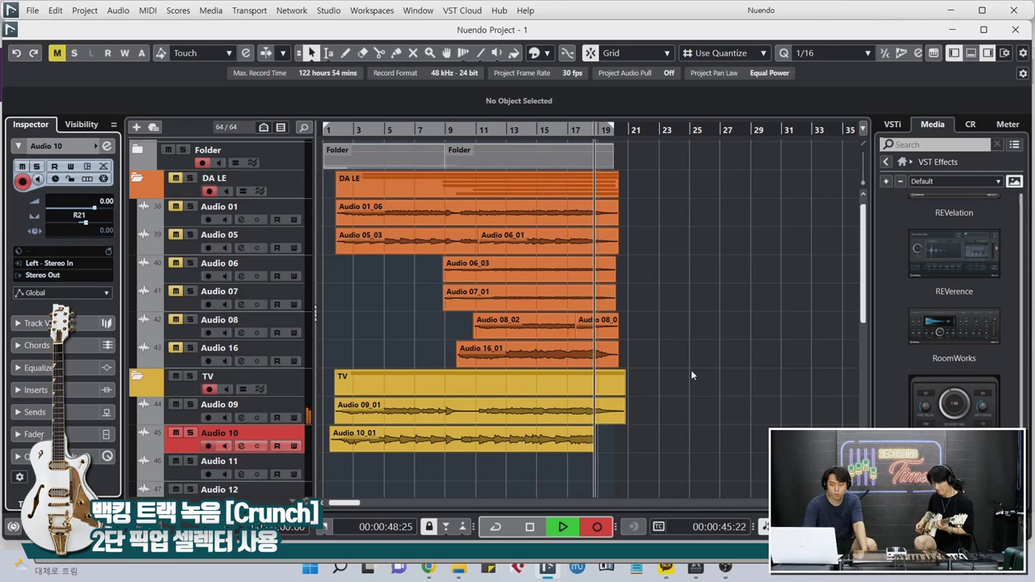
key(shift+h)
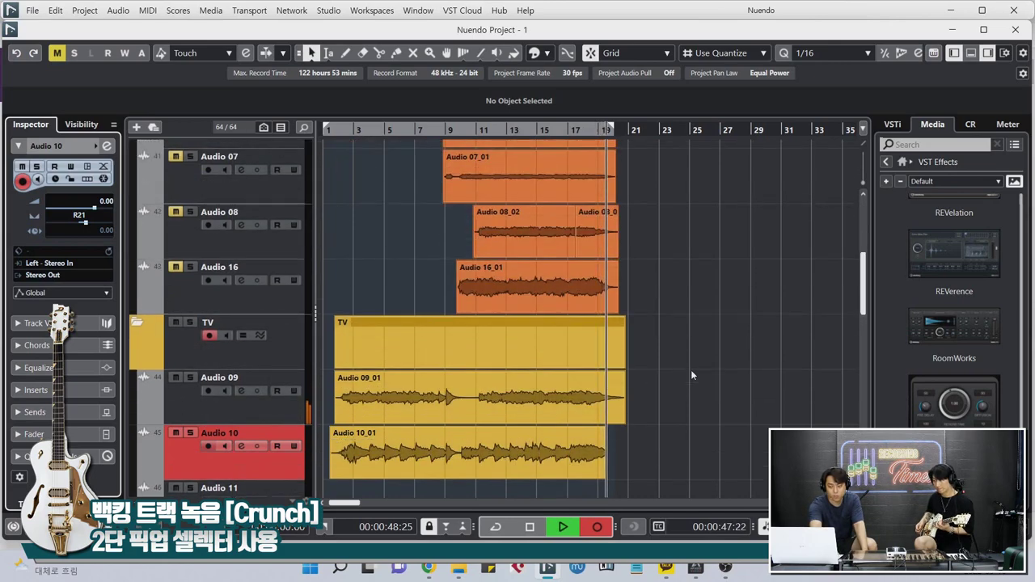
key(shift+g)
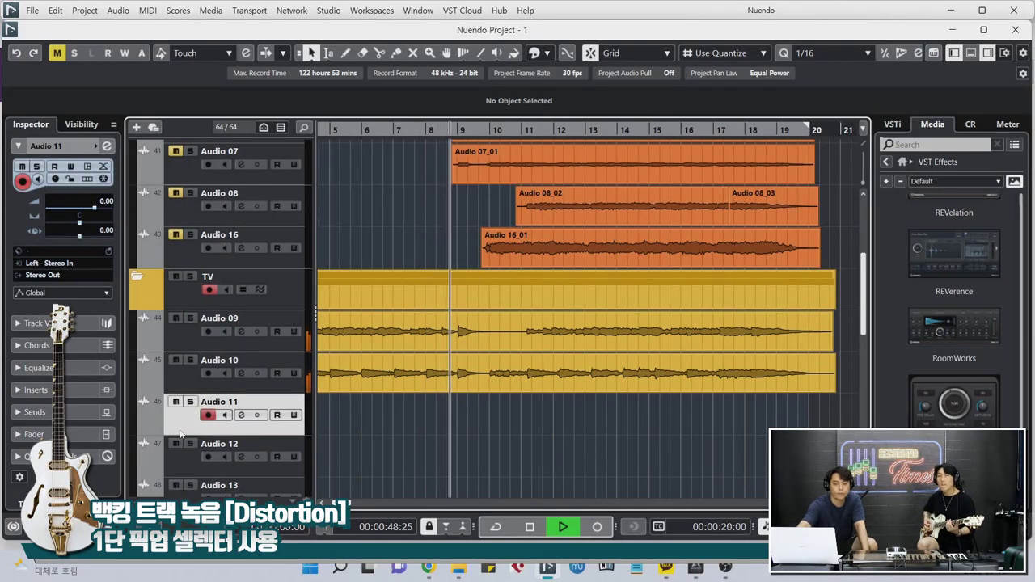
- Punch in a distortion guitar take on the Audio 11 track just before bar 9 and pan the track left
key(KP_Multiply)
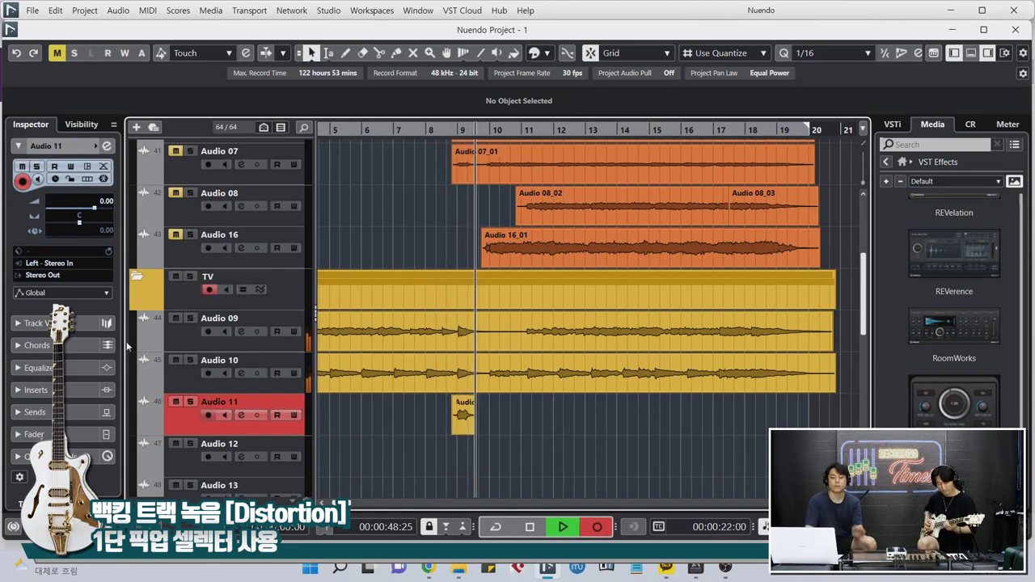
drag(79, 225, 47, 223)
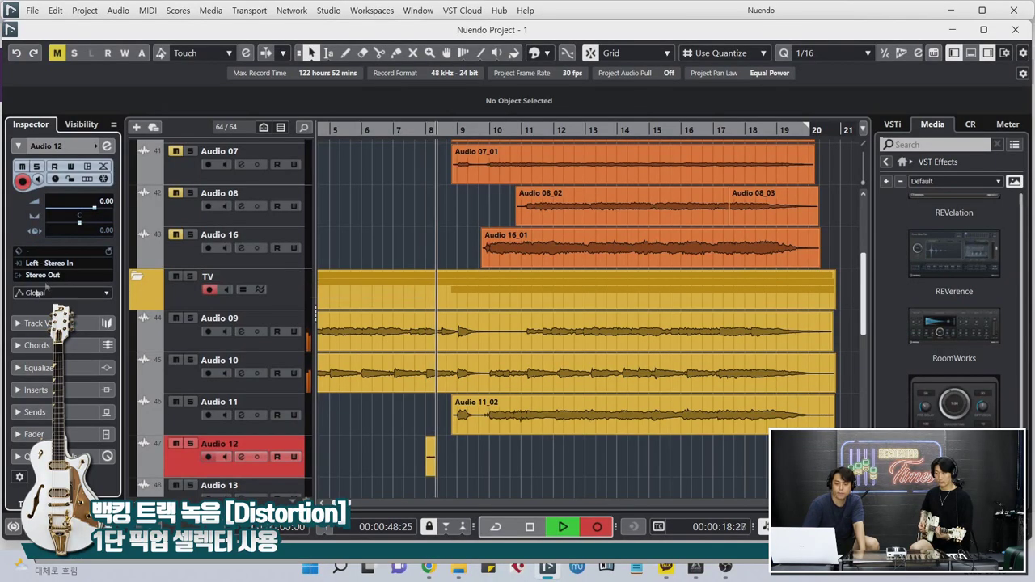
- Pan the Audio 12 track fully right while recording its distortion backing take through the end of the song section
drag(75, 224, 132, 231)
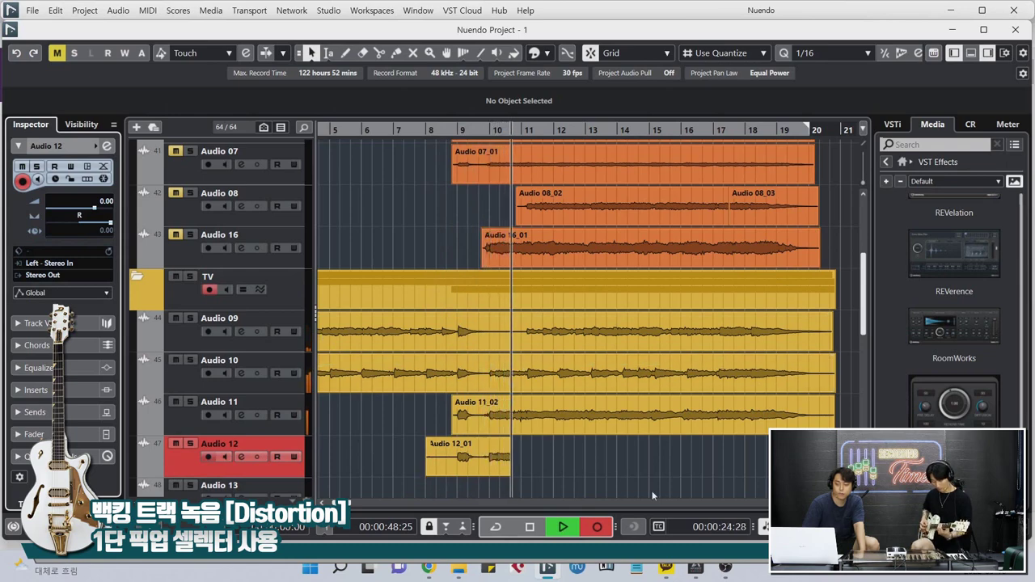
key(h)
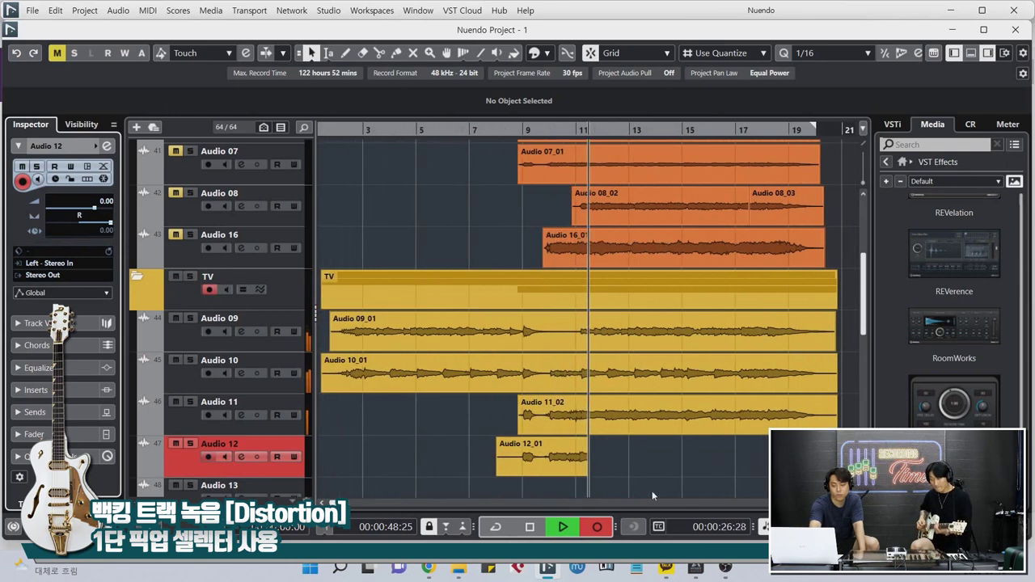
key(g)
key(g)
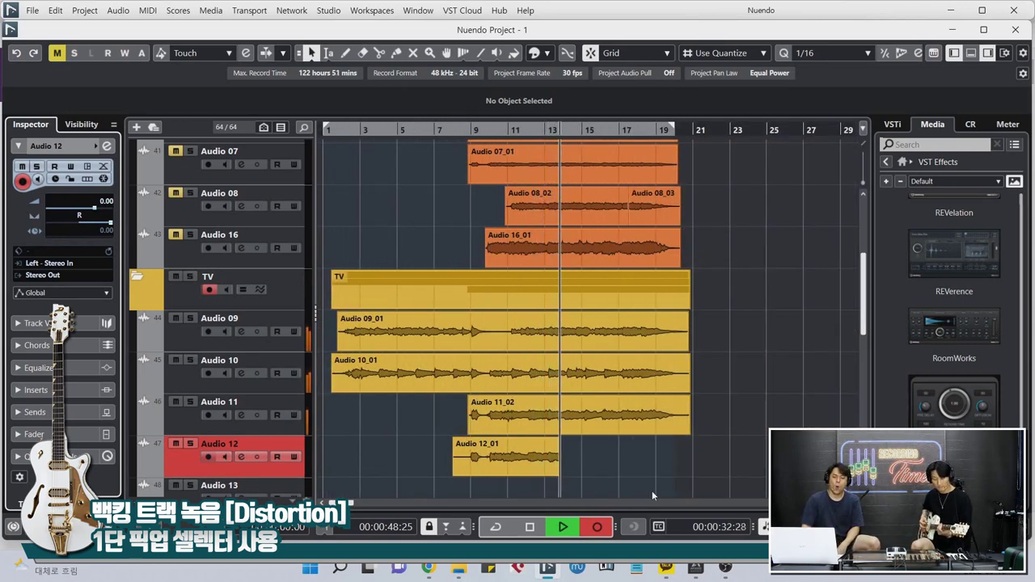
scroll(674, 397, up, 6)
scroll(676, 395, down, 3)
scroll(681, 423, down, 4)
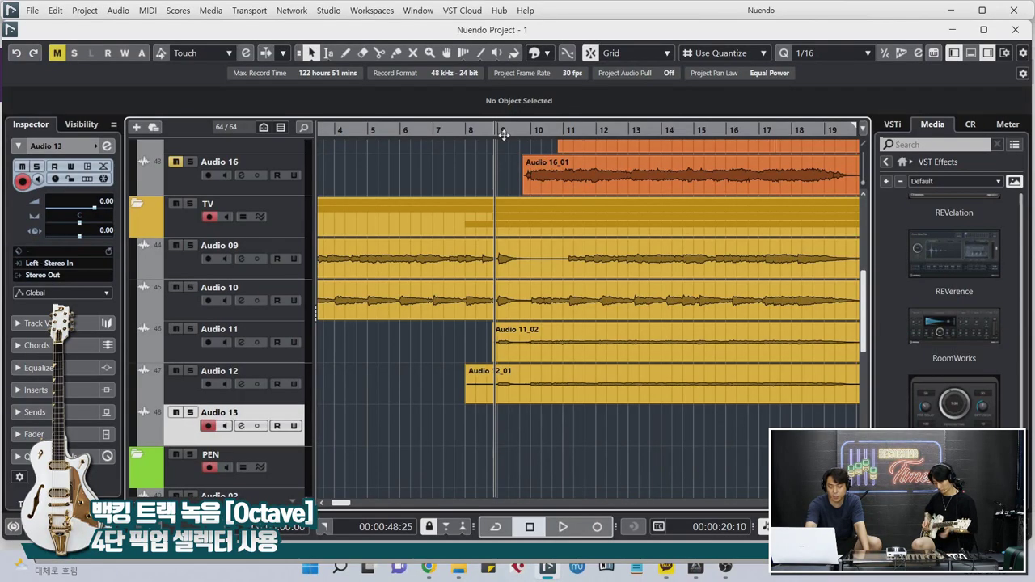
- Play from about bar 9 and punch in an octave guitar take on the Audio 13 track just before bar 10
key(space)
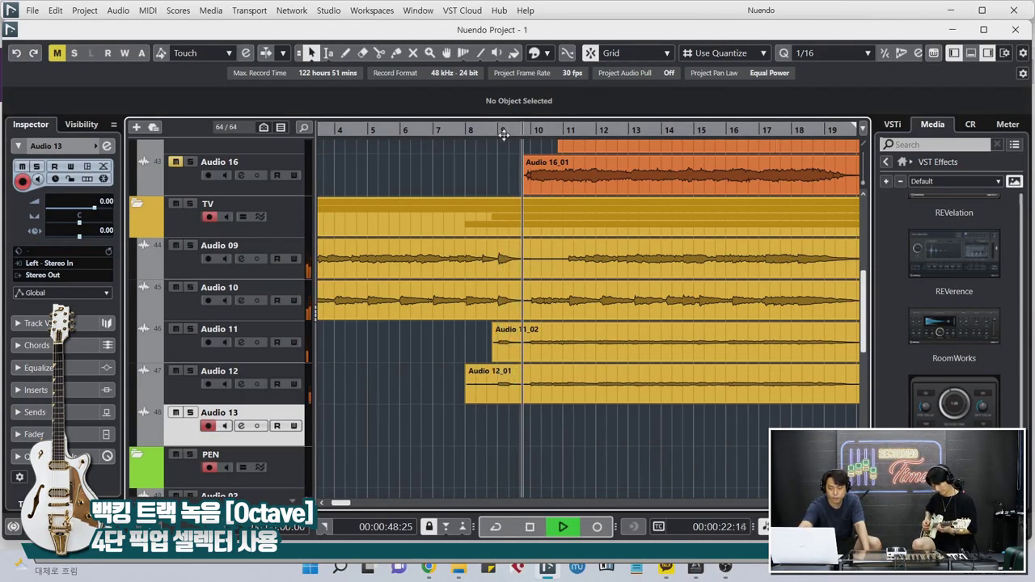
key(KP_Multiply)
key(g)
key(g)
key(g)
key(g)
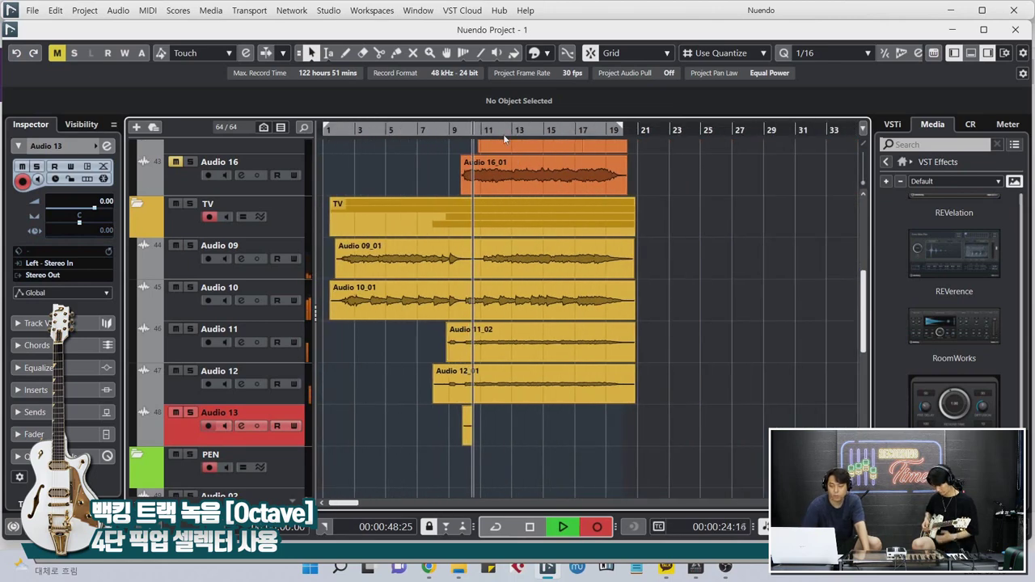
scroll(747, 283, up, 3)
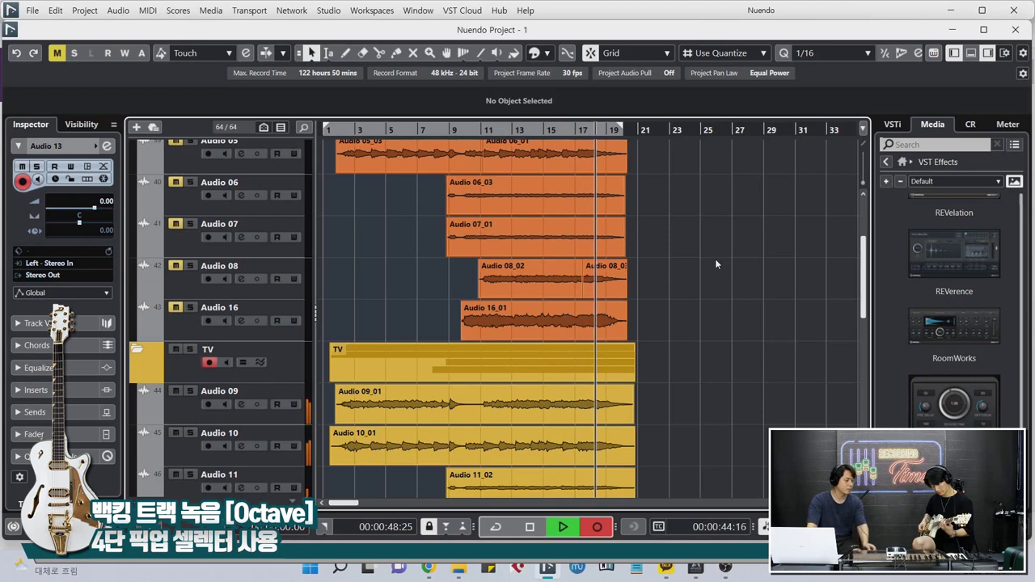
scroll(714, 275, down, 5)
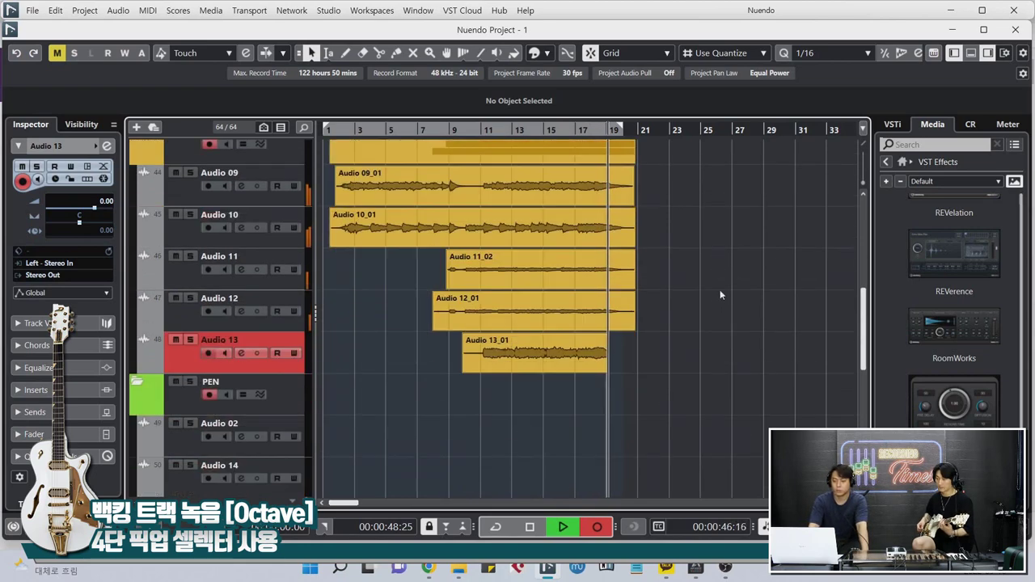
scroll(719, 291, up, 3)
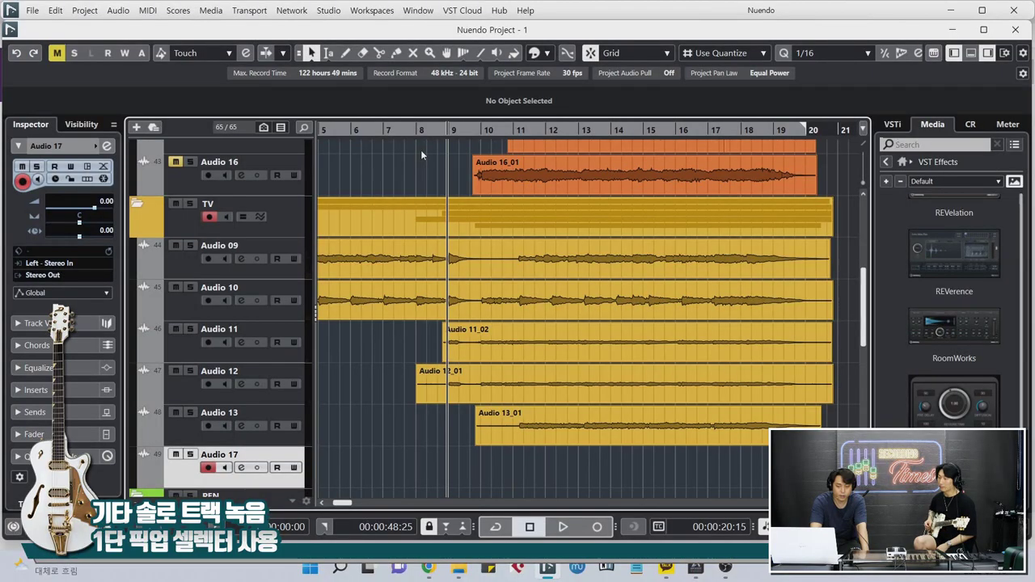
- Record the guitar solo take on the Audio 17 track from about bar 9
key(KP_Multiply)
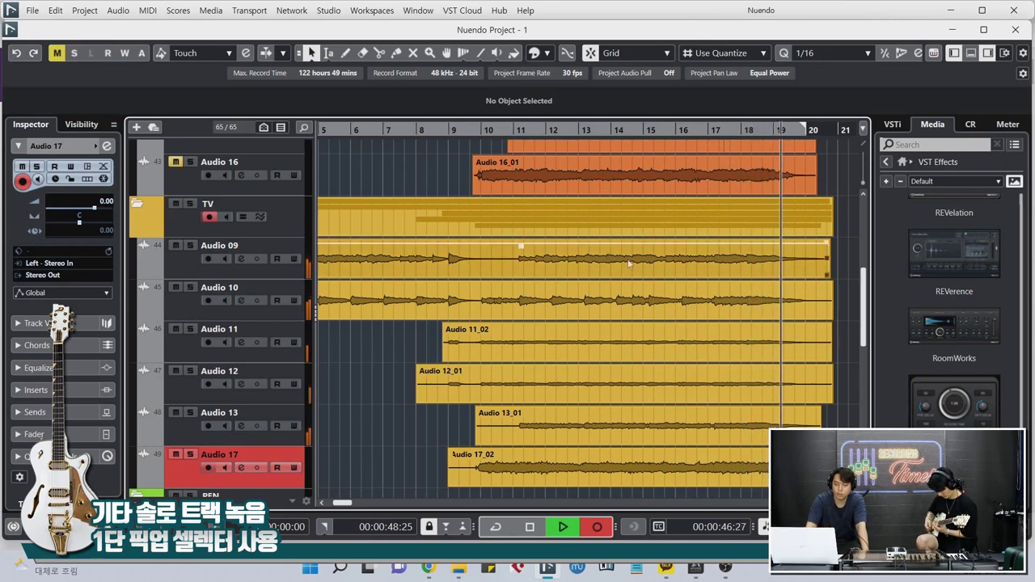
scroll(629, 263, down, 2)
key(g)
key(g)
key(g)
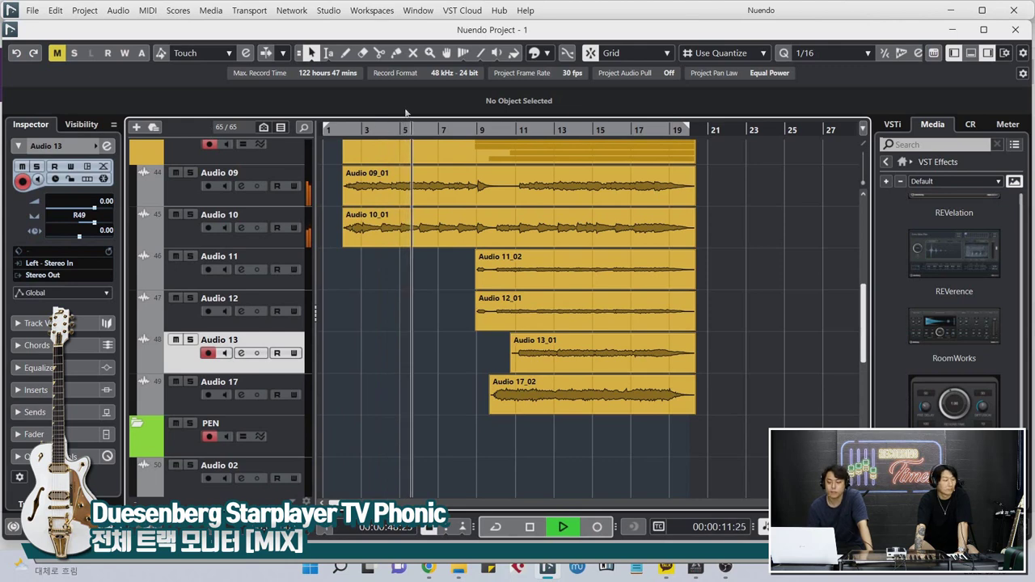
- Look over the muted orange tracks and the recorded TV folder tracks during playback of the full mix
scroll(697, 330, up, 2)
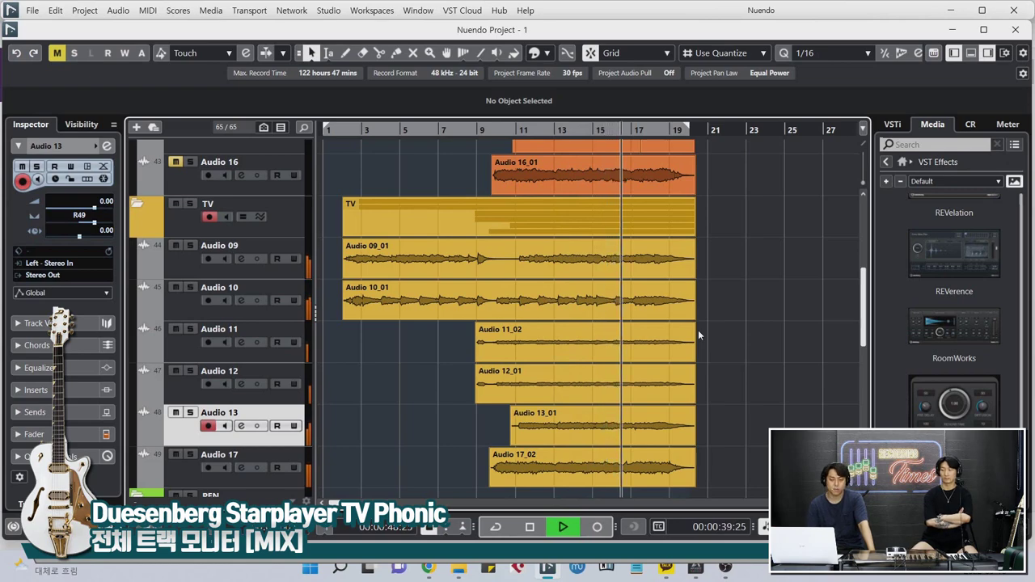
scroll(751, 346, up, 4)
scroll(782, 352, up, 10)
scroll(784, 353, down, 12)
scroll(788, 353, up, 2)
scroll(788, 354, up, 10)
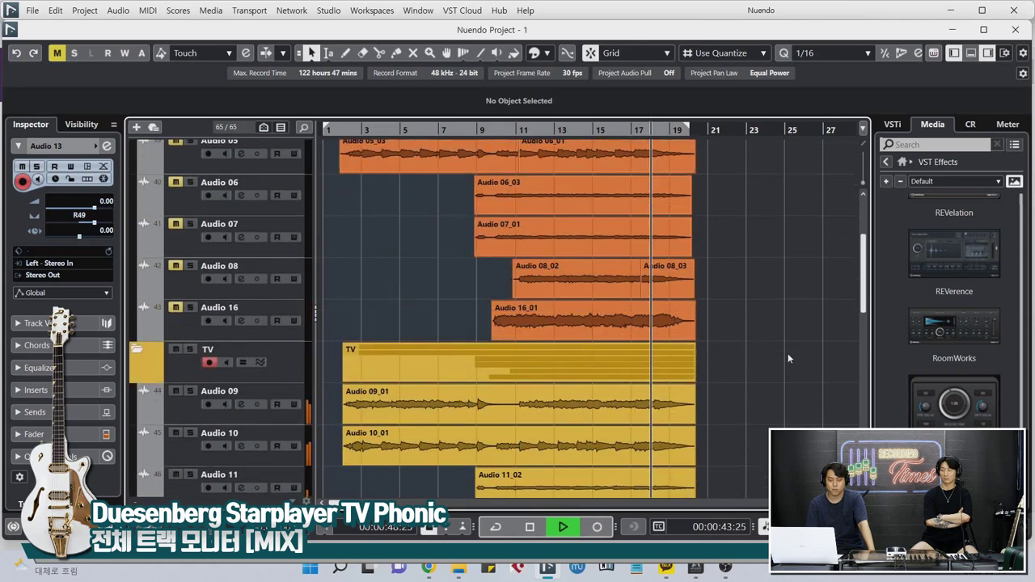
scroll(787, 353, down, 11)
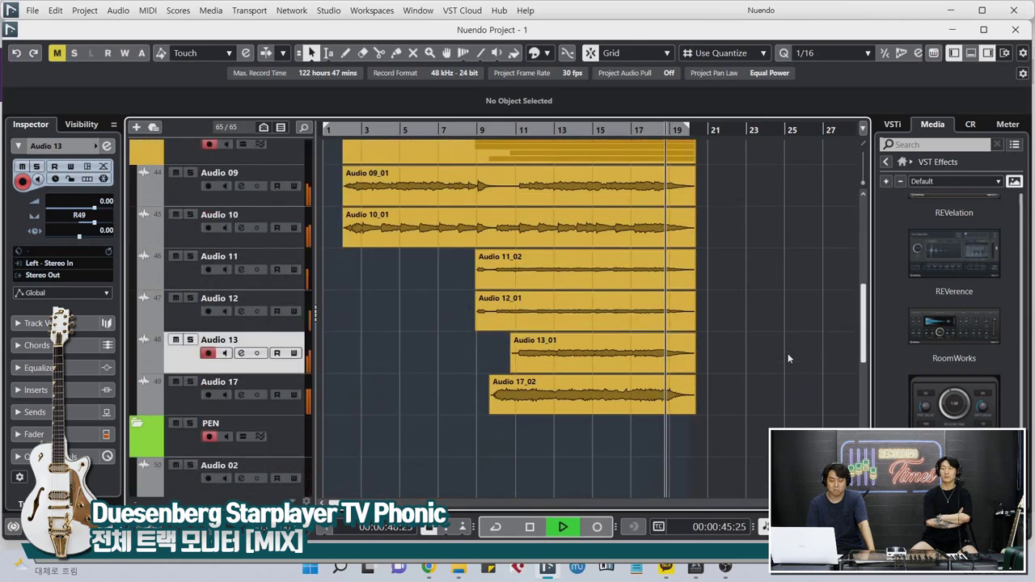